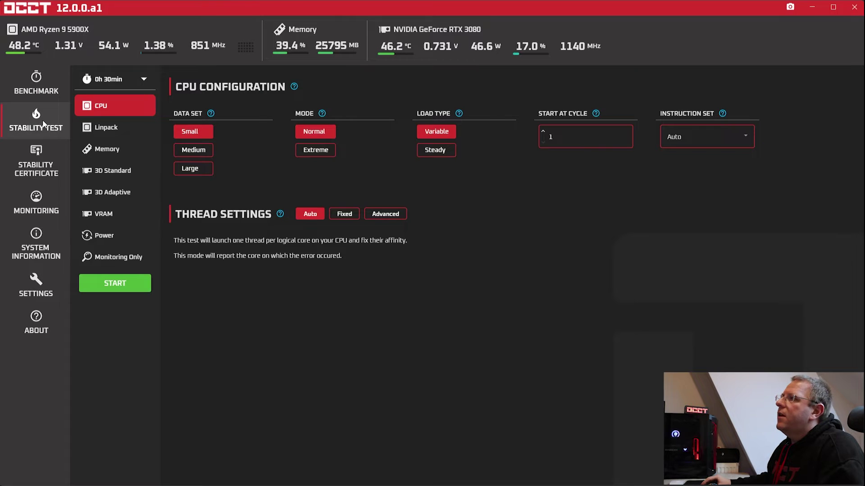
# Step: Preview the Linpack, Memory and 3D Standard test settings, then return to the CPU test
pyautogui.click(122, 127)
pyautogui.click(124, 151)
pyautogui.click(120, 112)
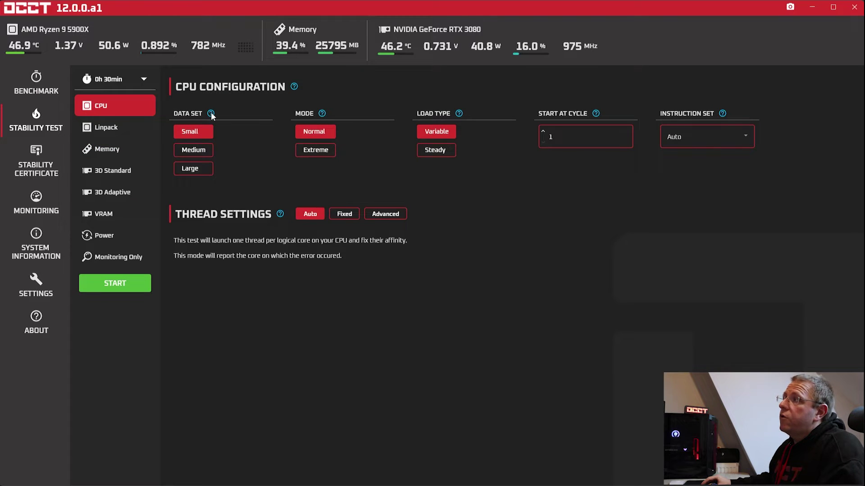
pyautogui.moveTo(212, 116)
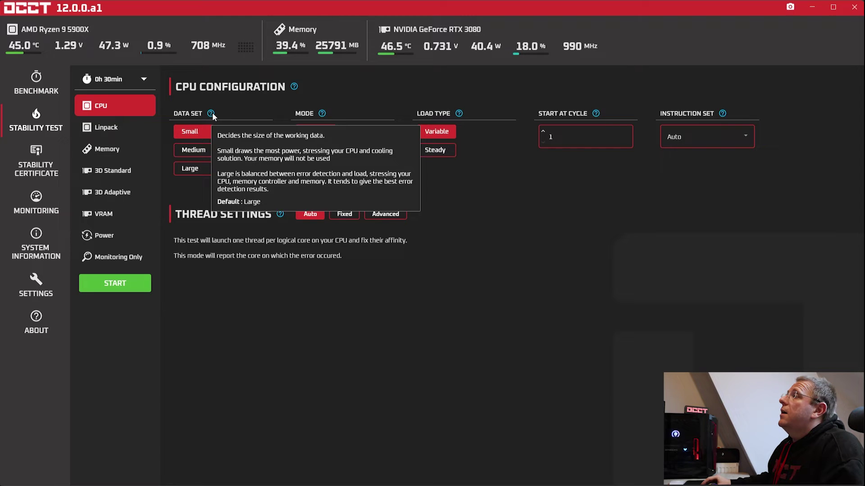
pyautogui.click(117, 130)
pyautogui.click(118, 153)
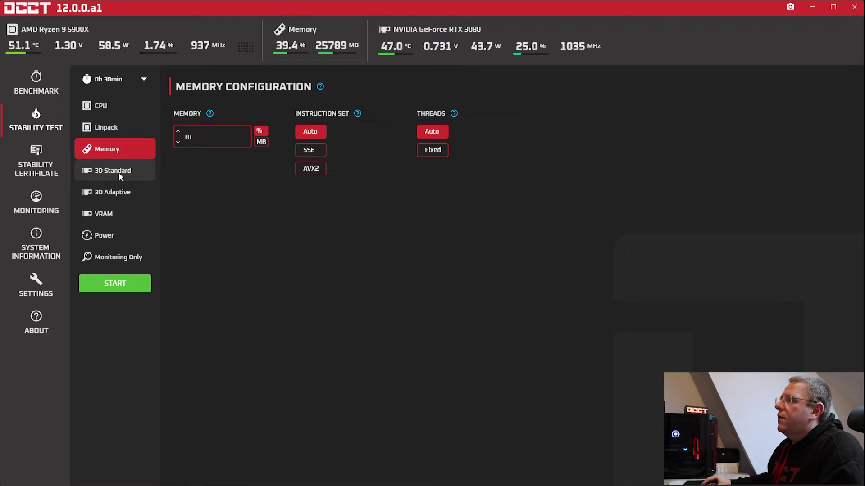
pyautogui.click(119, 173)
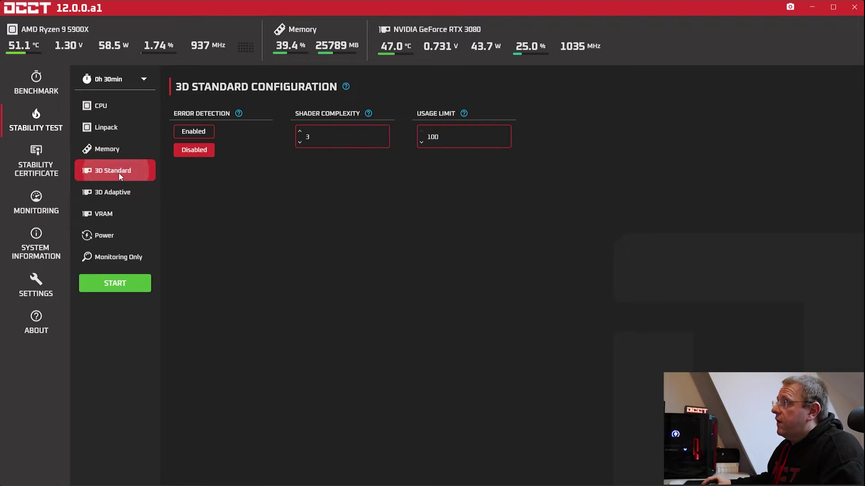
pyautogui.click(102, 111)
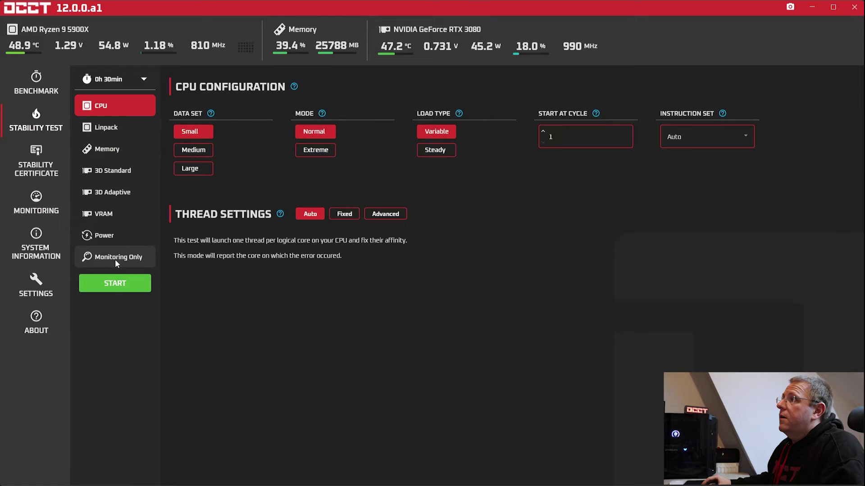
# Step: Briefly run and stop the CPU stability test, then open Benchmark's Stability Certificate page
pyautogui.click(114, 284)
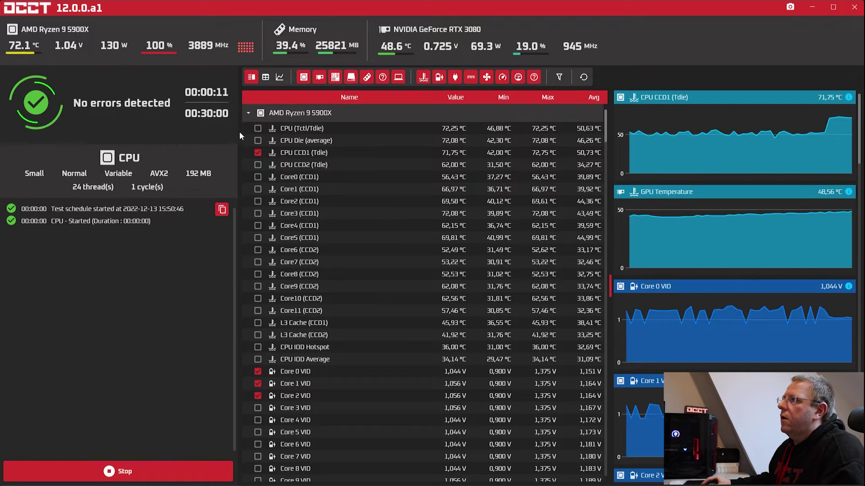
pyautogui.click(141, 462)
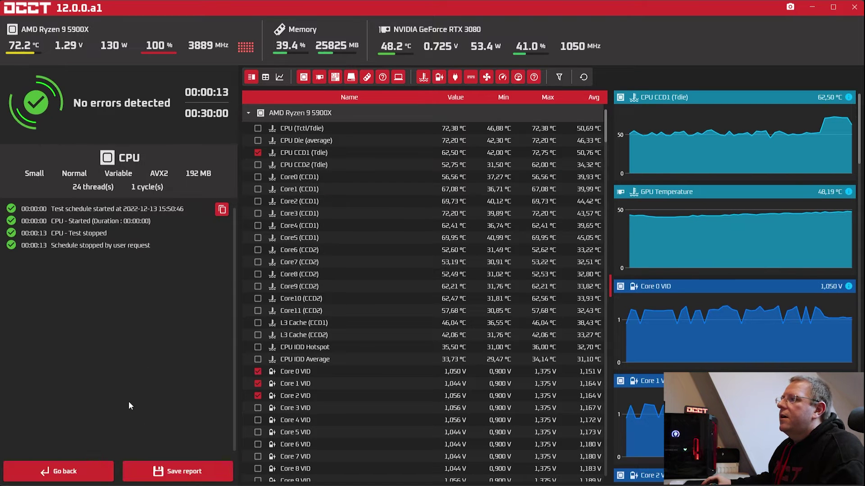
pyautogui.click(91, 470)
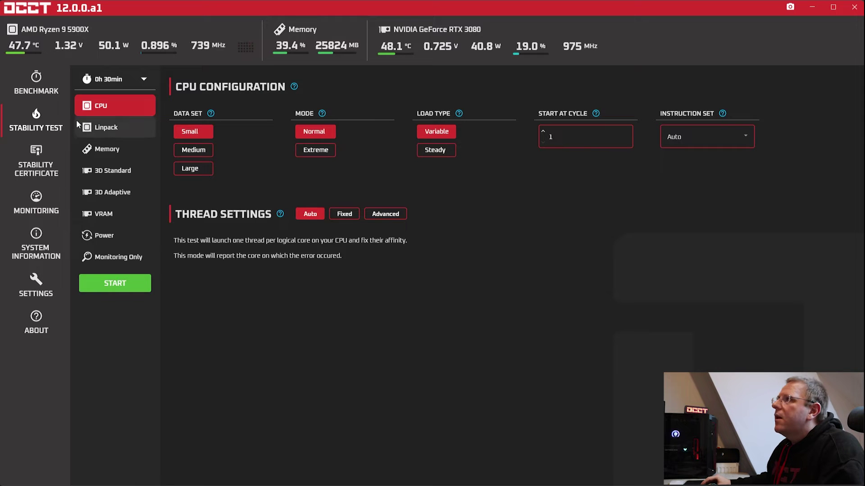
pyautogui.click(32, 92)
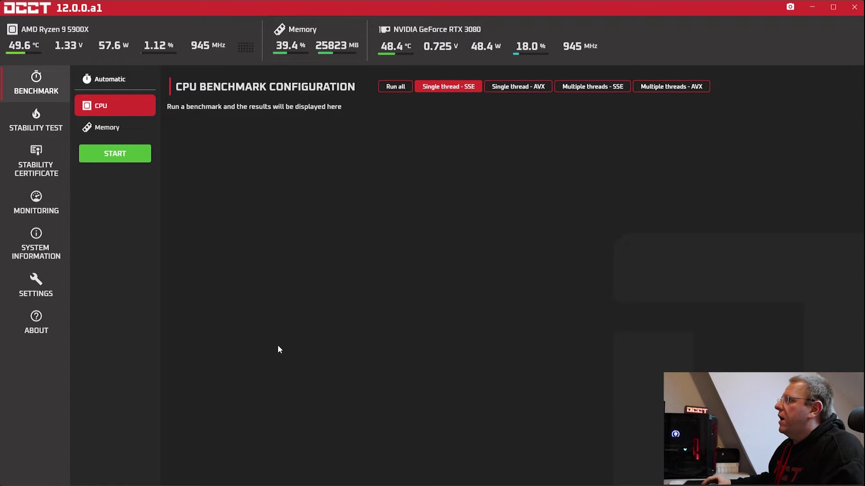
pyautogui.click(44, 160)
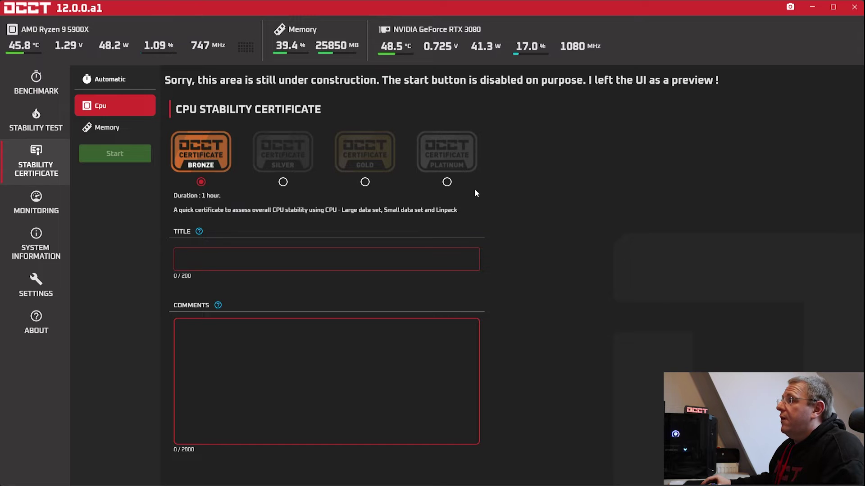
# Step: Open live sensor monitoring and add, then remove, the CPU (Tctl/Tdie) graph
pyautogui.click(53, 210)
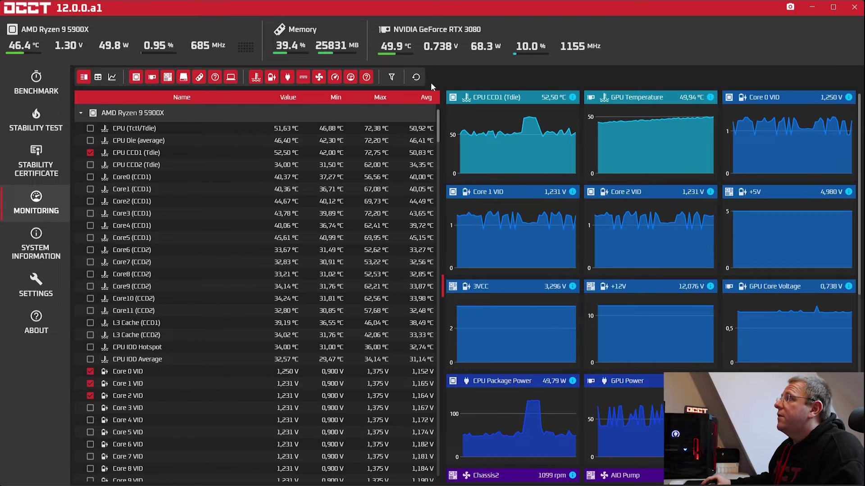
pyautogui.click(90, 129)
pyautogui.click(90, 130)
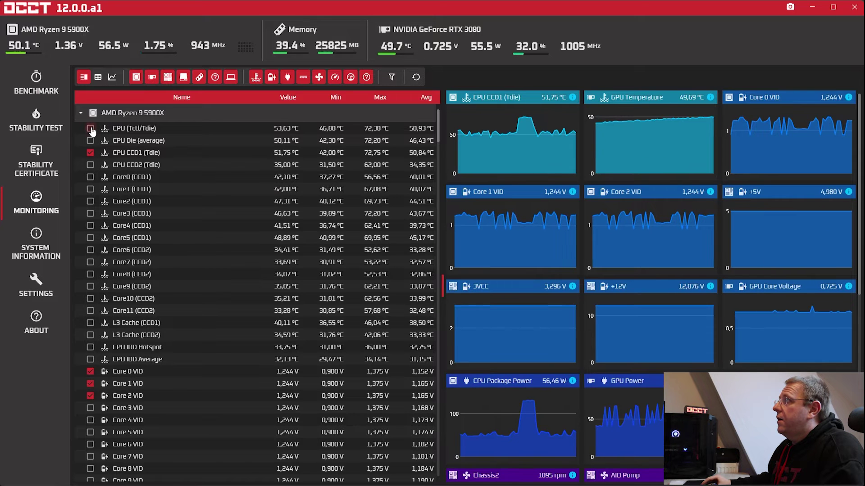
# Step: Try the CPU device filter, then filter to the RTX 3080's temperature sensors only
pyautogui.click(136, 81)
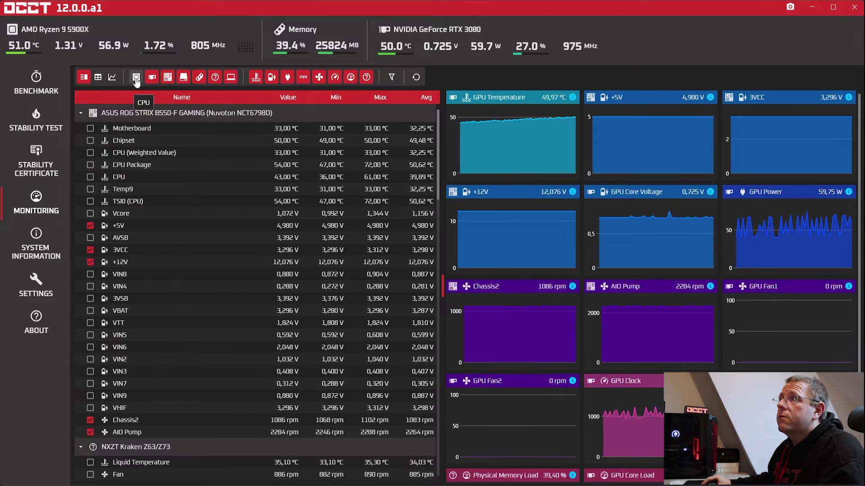
pyautogui.click(137, 79)
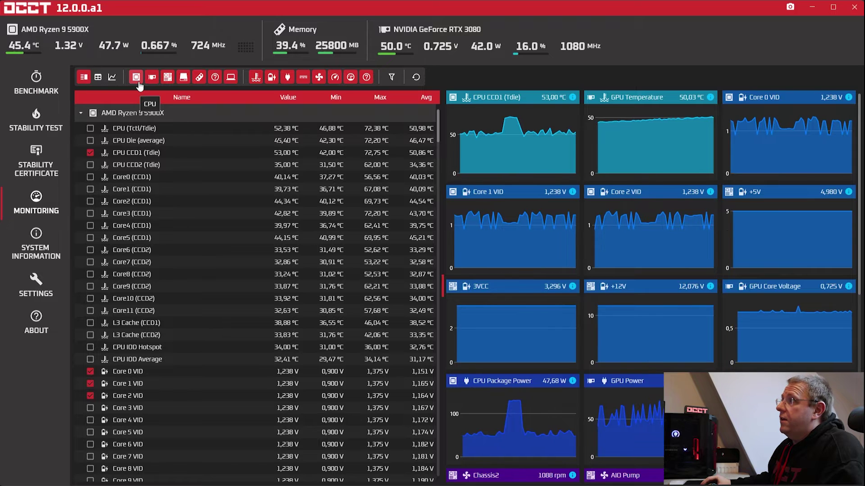
pyautogui.click(138, 81)
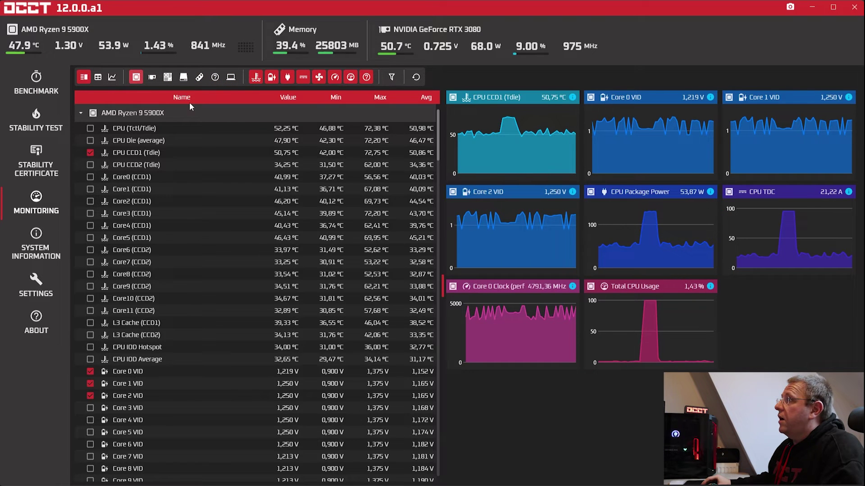
pyautogui.click(135, 81)
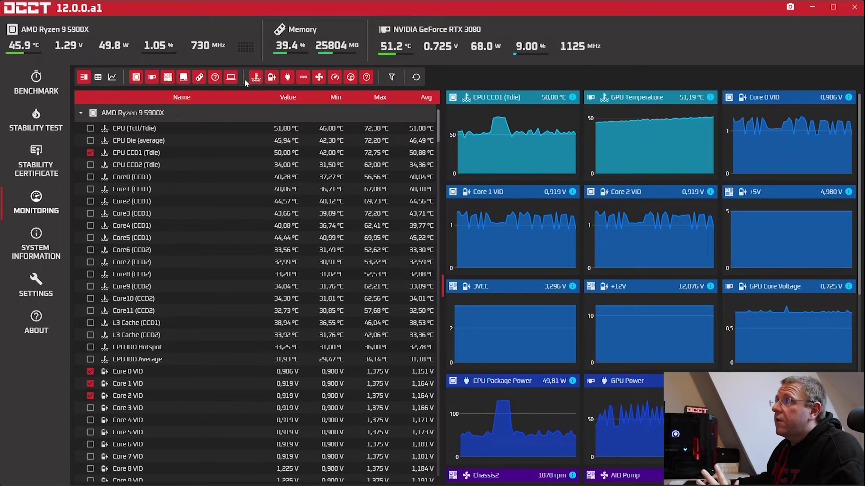
pyautogui.click(152, 83)
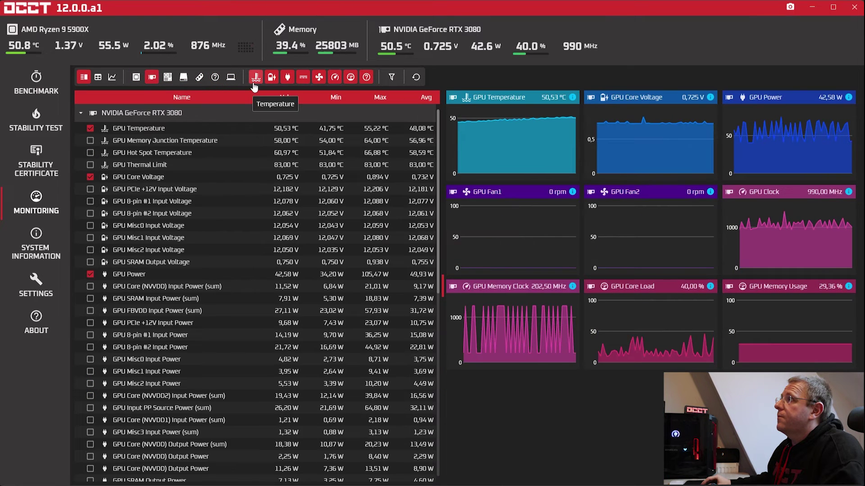
pyautogui.click(255, 84)
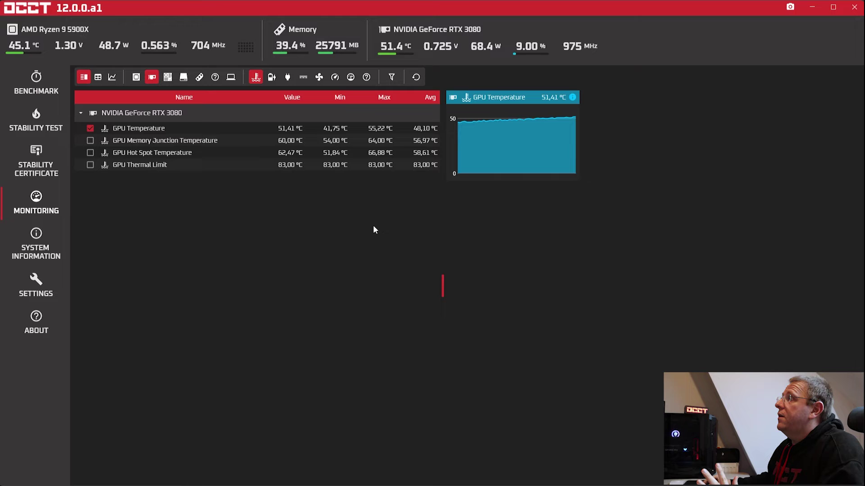
# Step: Show all RTX 3080 sensor categories again and narrow the sensor table for the graphs
pyautogui.click(254, 79)
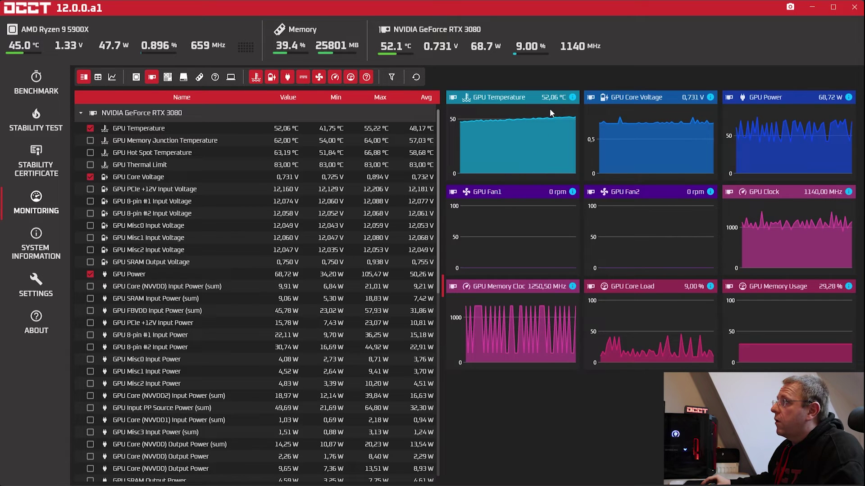
pyautogui.moveTo(569, 102)
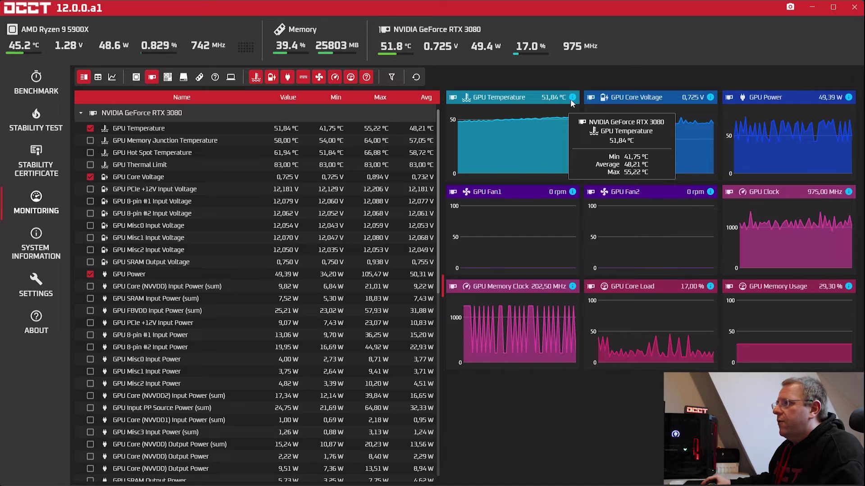
pyautogui.moveTo(441, 274)
pyautogui.mouseDown()
pyautogui.moveTo(473, 280)
pyautogui.moveTo(436, 278)
pyautogui.mouseUp()
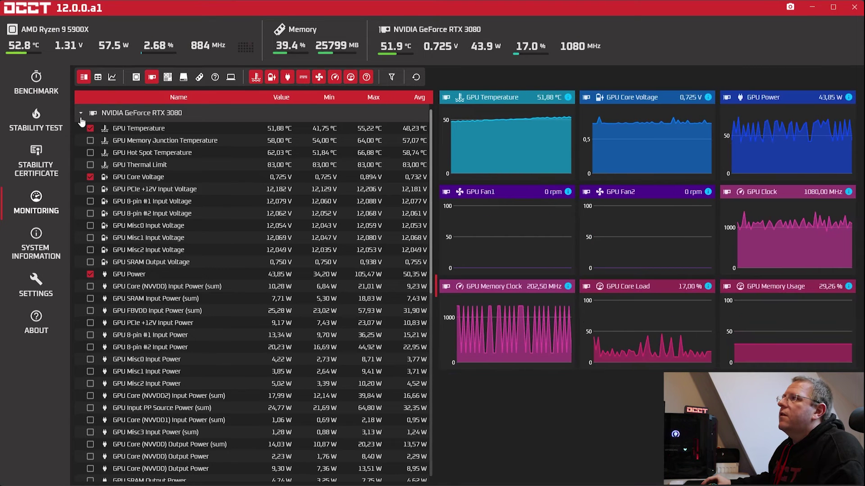
# Step: Try the Table, Graph and Table+Graph views, then open System Information
pyautogui.click(96, 78)
pyautogui.click(113, 77)
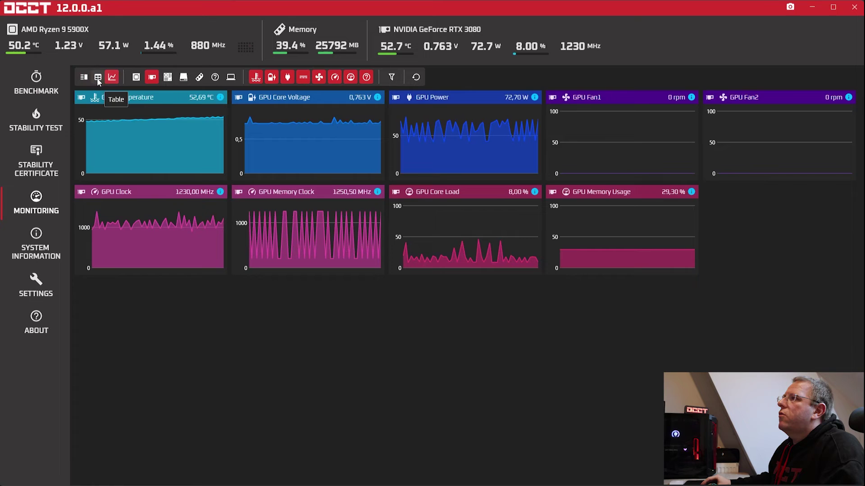
pyautogui.click(84, 78)
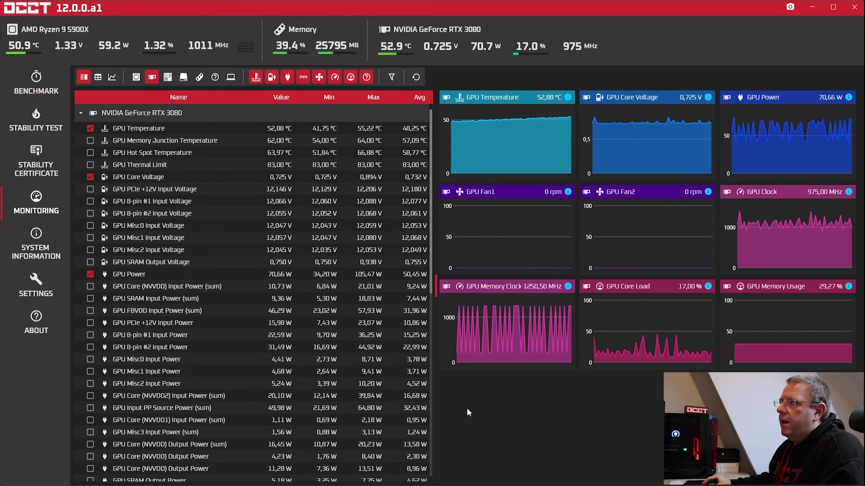
pyautogui.click(36, 245)
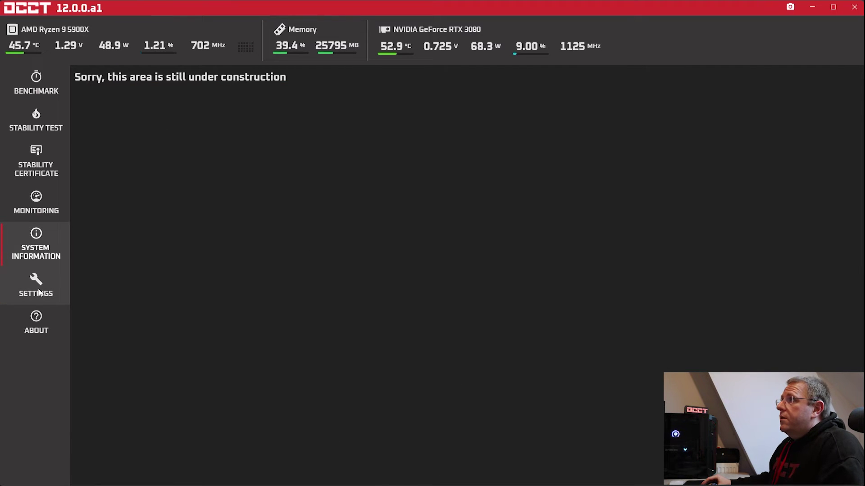
# Step: Visit the Settings and About pages, then go back to the Stability Test CPU configuration
pyautogui.click(38, 292)
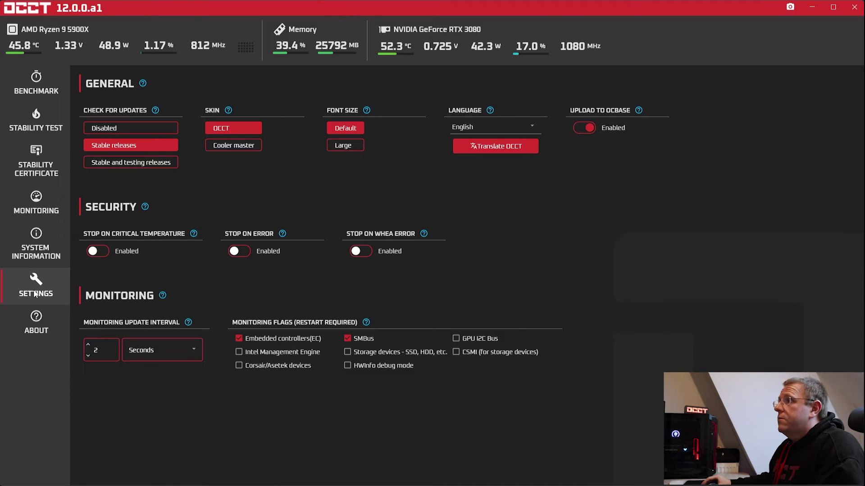
pyautogui.click(33, 333)
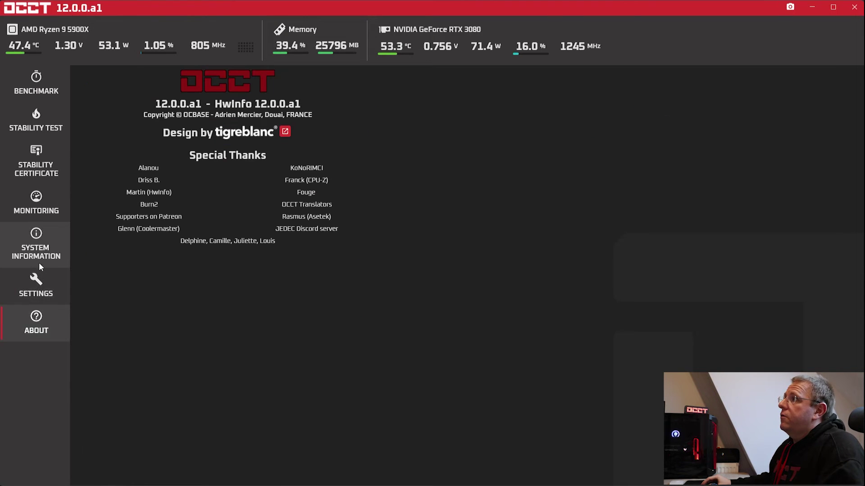
pyautogui.click(36, 121)
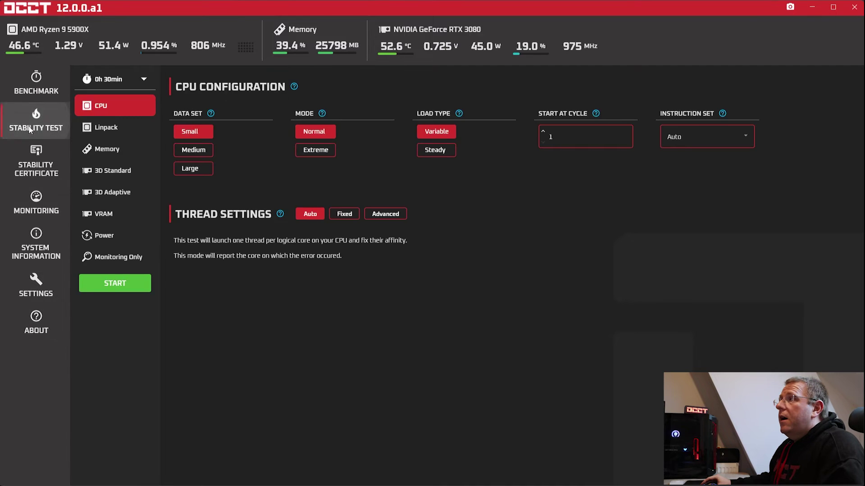